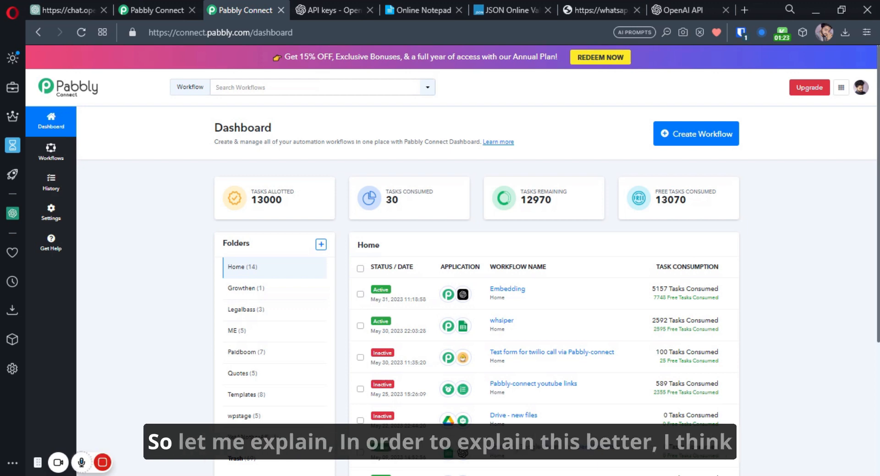
- Create a new workflow named 'chatgpt - make a request'
{"action": "left_click", "coordinate": [705, 140]}
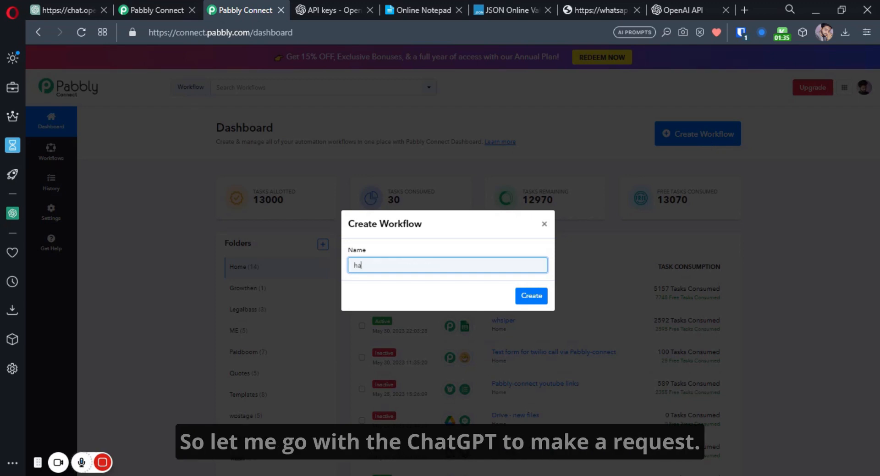
{"action": "key", "text": "BackSpace"}
{"action": "type", "text": "chatgpt - make"}
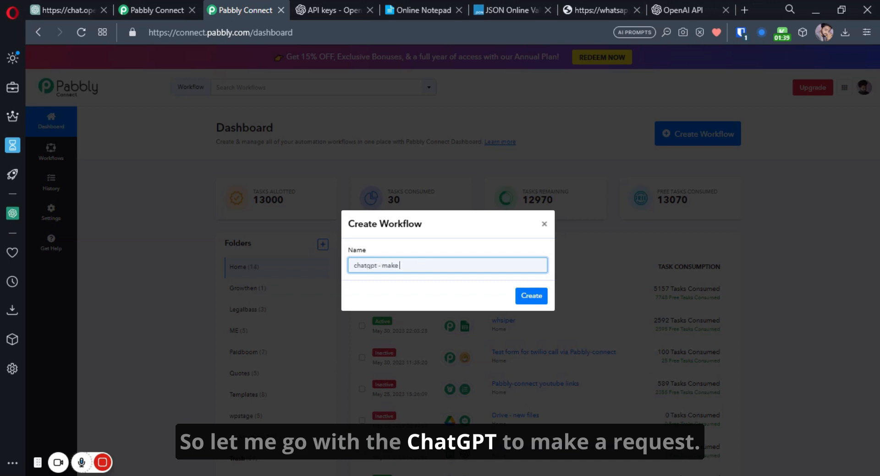
{"action": "type", "text": "a request"}
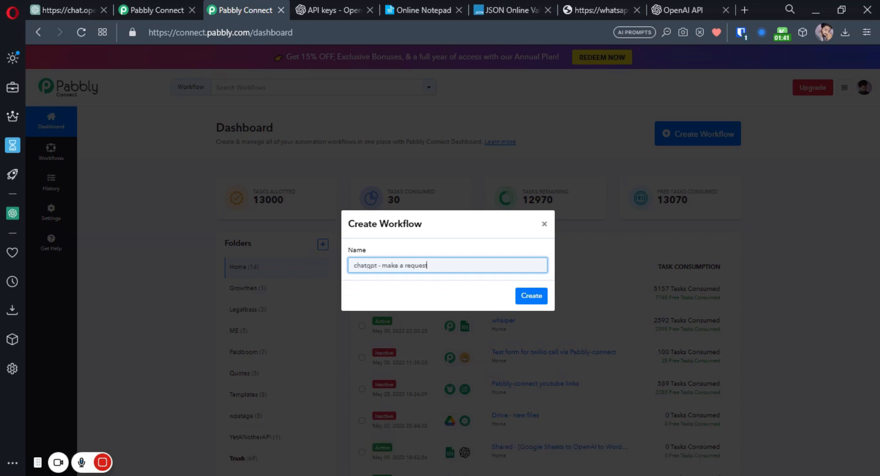
{"action": "key", "text": "Return"}
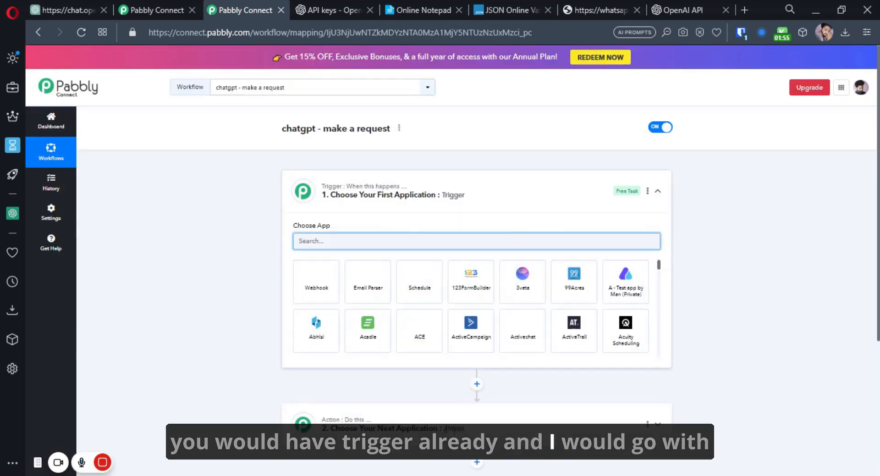
- Collapse the trigger and set the action step's app to Growthens APIs
{"action": "left_click", "coordinate": [452, 430]}
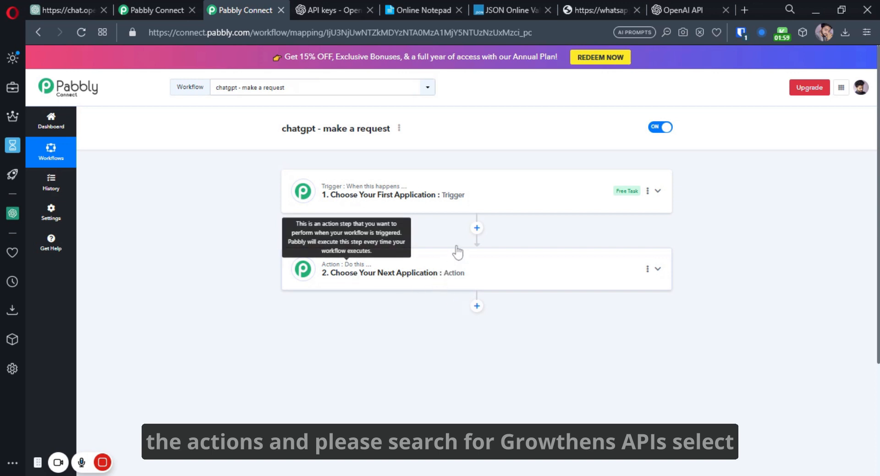
{"action": "left_click", "coordinate": [407, 268]}
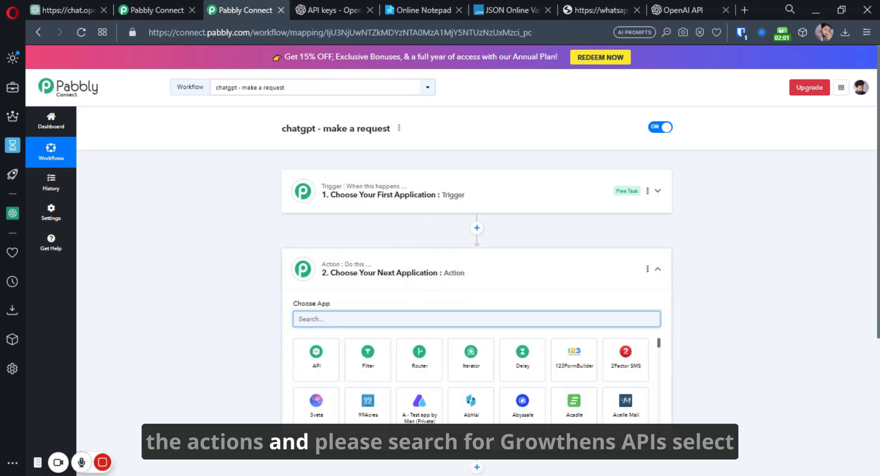
{"action": "type", "text": "groiw"}
{"action": "key", "text": "BackSpace"}
{"action": "key", "text": "BackSpace"}
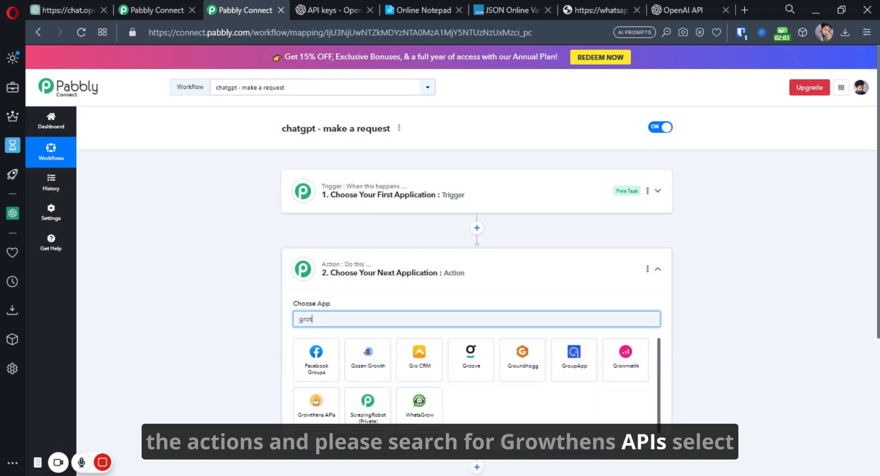
{"action": "type", "text": "then"}
{"action": "type", "text": "rowthens"}
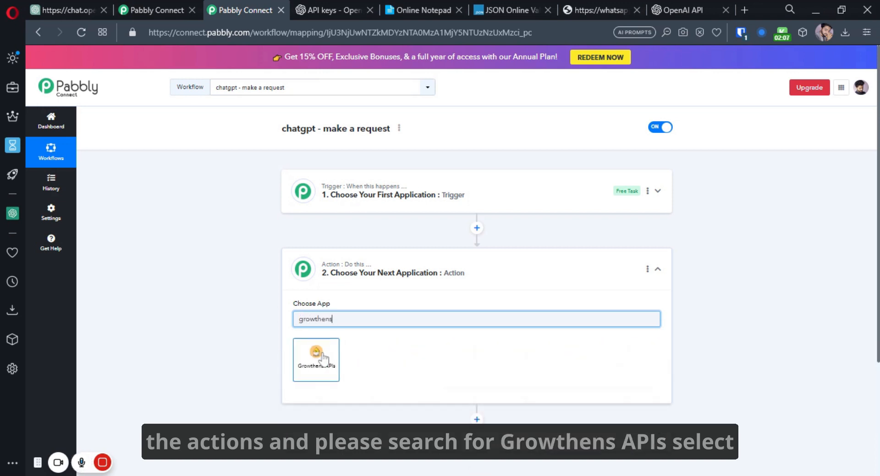
{"action": "left_click", "coordinate": [324, 357]}
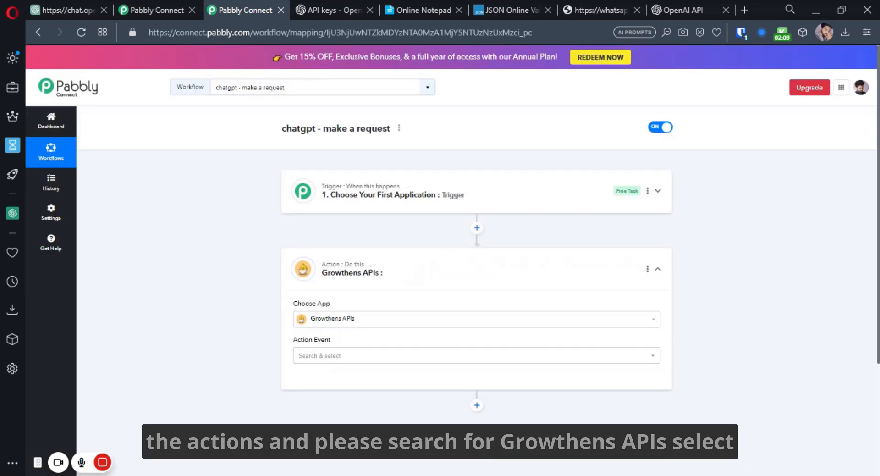
- Search the action events for 'chatgpt' to list the three ChatGPT API events
{"action": "left_click", "coordinate": [328, 357]}
{"action": "type", "text": "chatg"}
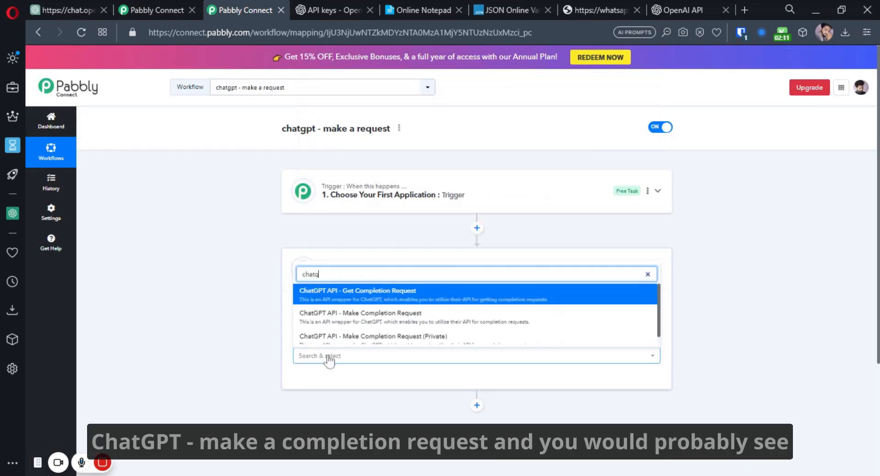
{"action": "type", "text": "pt"}
{"action": "scroll", "coordinate": [419, 321], "scroll_direction": "down", "scroll_amount": 2}
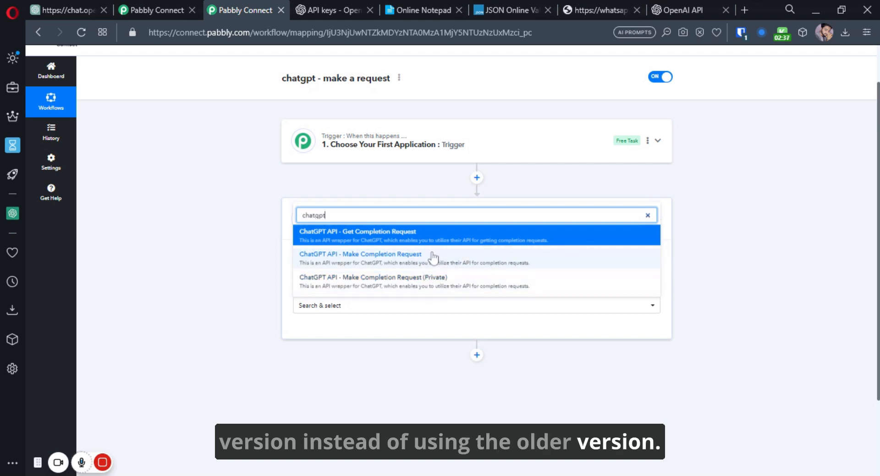
- Choose ChatGPT API - Make Completion Request and save it with the existing Growthens APIs connection
{"action": "left_click", "coordinate": [433, 258]}
{"action": "left_click", "coordinate": [323, 334]}
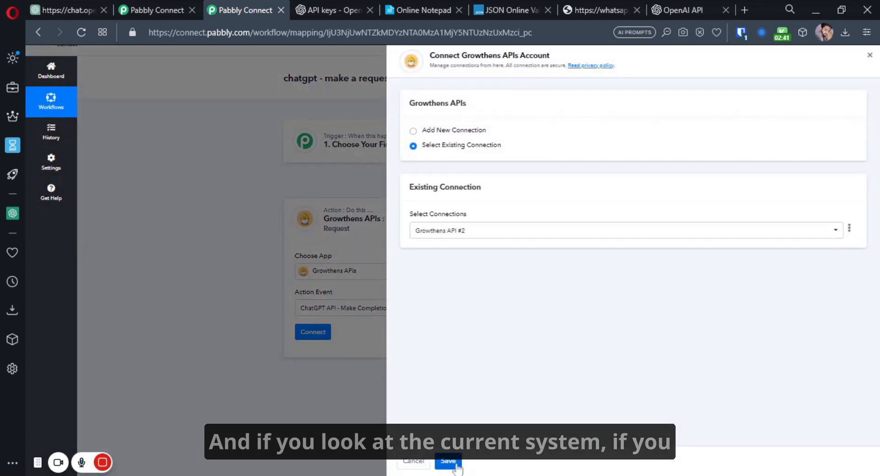
{"action": "left_click", "coordinate": [456, 464]}
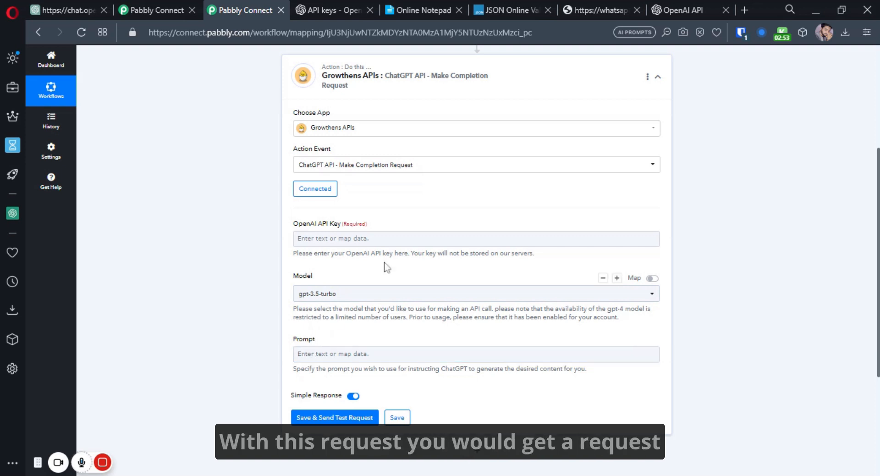
- Switch the action event to Make Completion Request (Private) and reconnect the existing Growthens connection
{"action": "left_click", "coordinate": [434, 166]}
{"action": "type", "text": "chatgpt"}
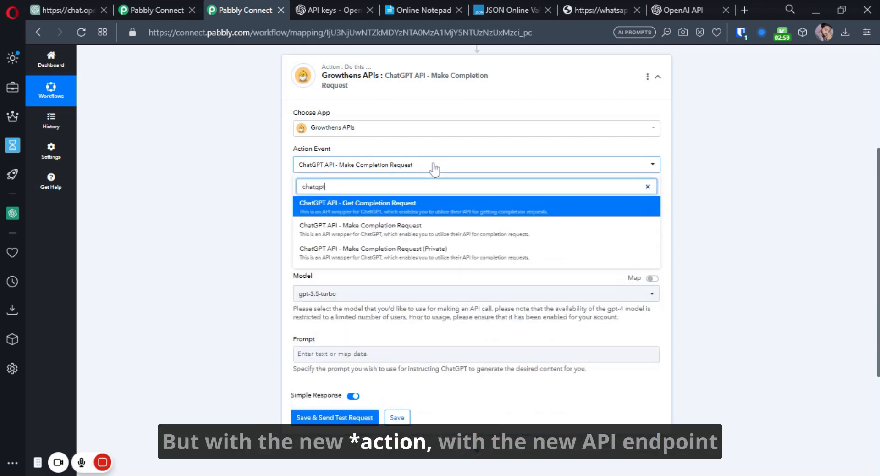
{"action": "left_click", "coordinate": [403, 250]}
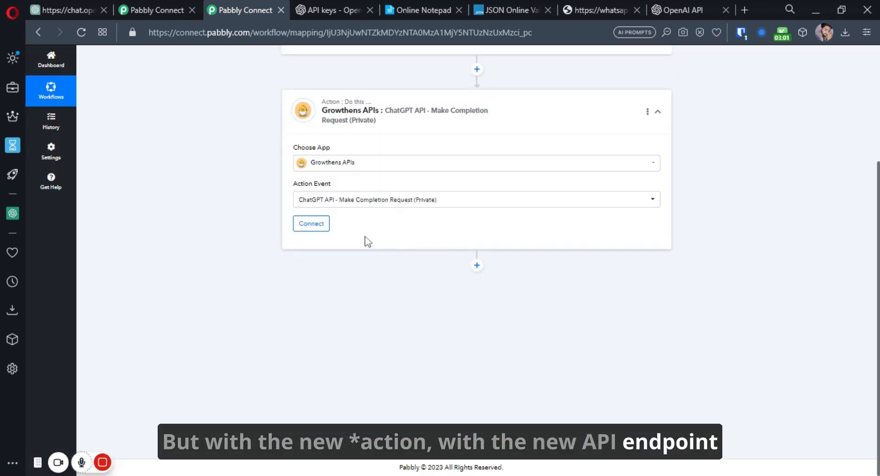
{"action": "left_click", "coordinate": [311, 223]}
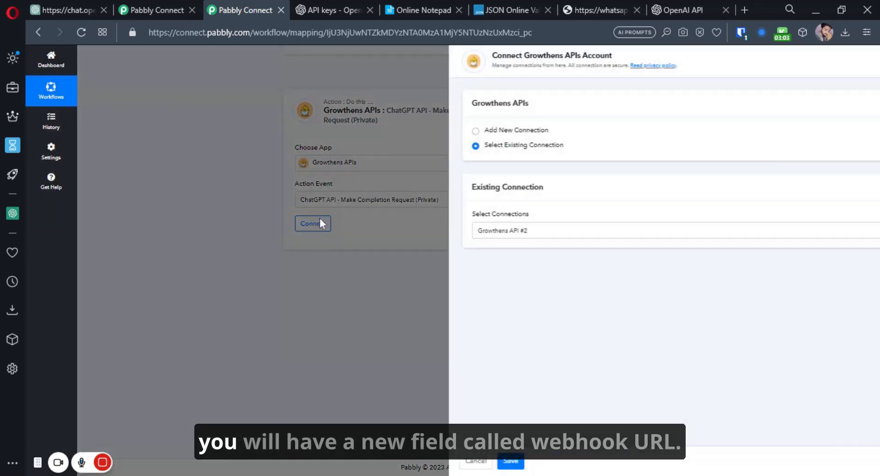
{"action": "left_click", "coordinate": [452, 464]}
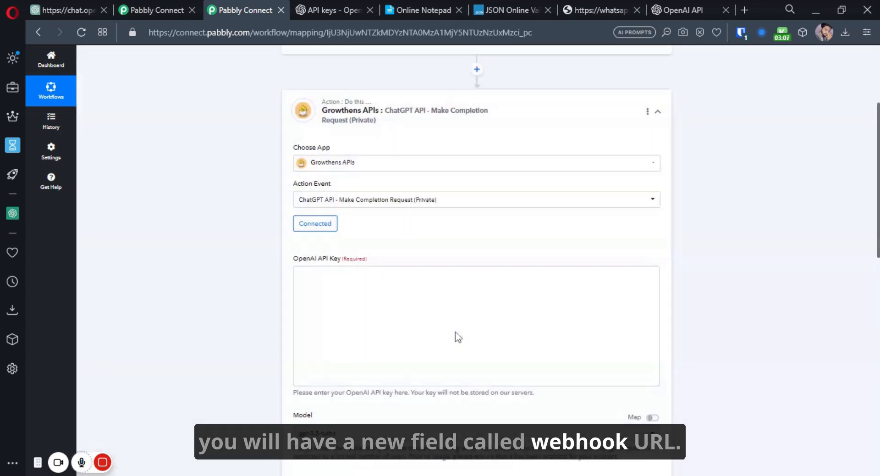
- Point out the optional Webhook URL field in the action settings
{"action": "scroll", "coordinate": [295, 370], "scroll_direction": "down", "scroll_amount": 1}
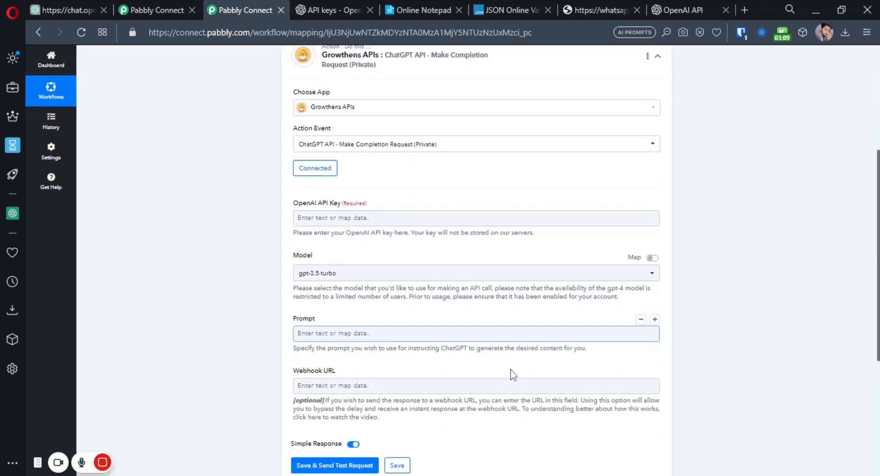
{"action": "left_click_drag", "start_coordinate": [295, 371], "coordinate": [352, 371]}
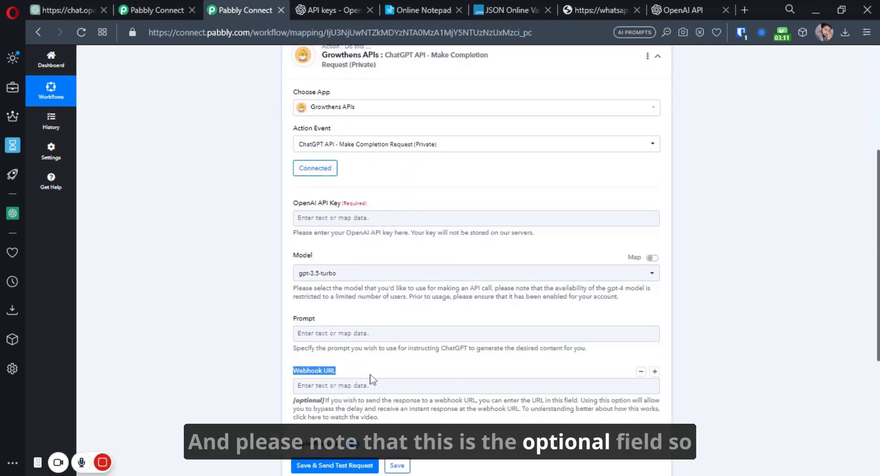
{"action": "left_click", "coordinate": [362, 386]}
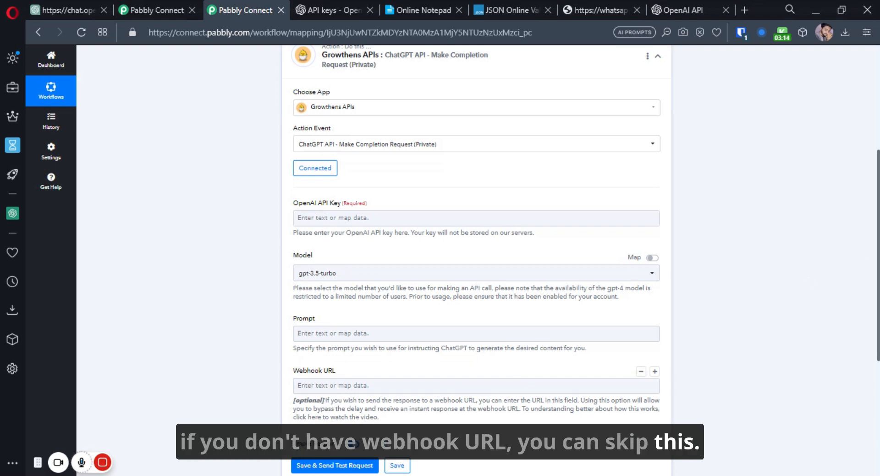
{"action": "left_click", "coordinate": [325, 388]}
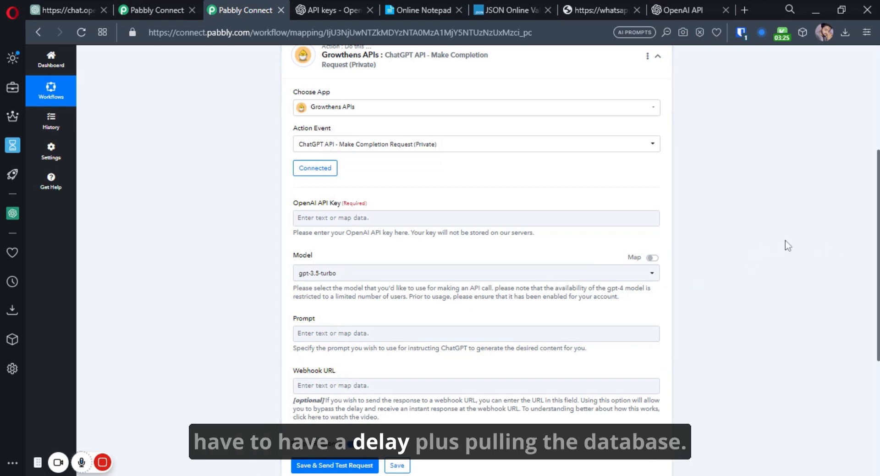
- Copy the secret key from the OpenAI API keys page into the OpenAI API Key field
{"action": "left_click", "coordinate": [340, 10]}
{"action": "left_click", "coordinate": [565, 278]}
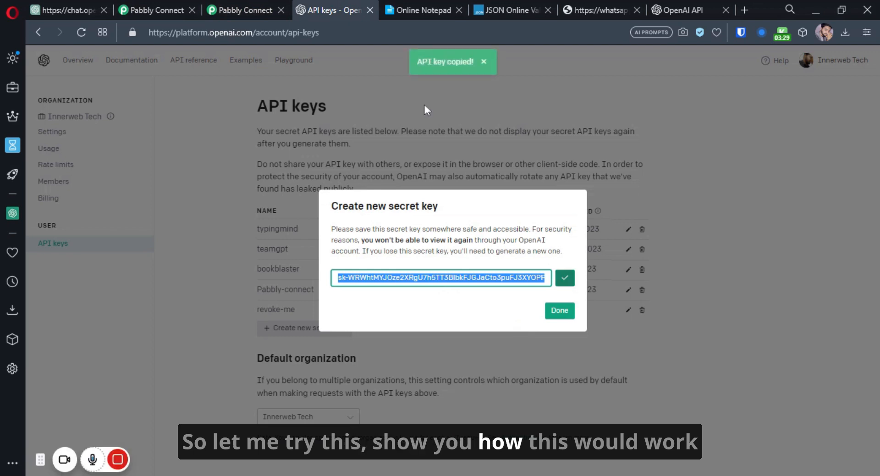
{"action": "left_click", "coordinate": [269, 18]}
{"action": "key", "text": "ctrl+v"}
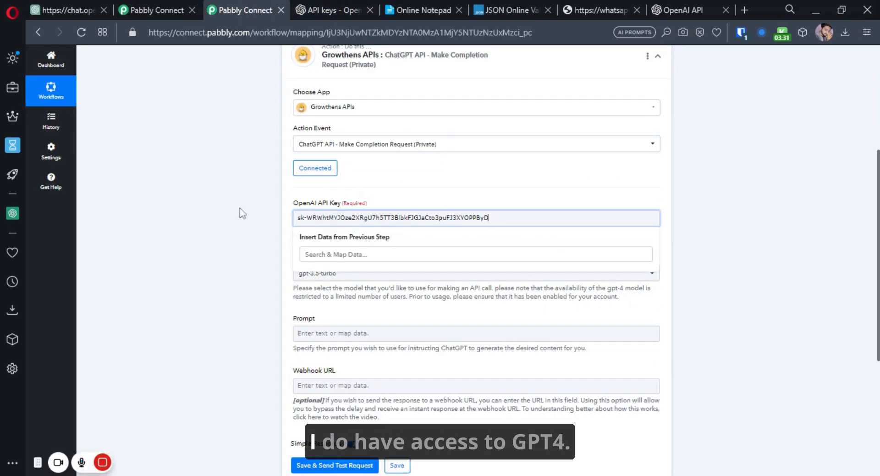
- Set the action's model to gpt-4
{"action": "left_click", "coordinate": [366, 275]}
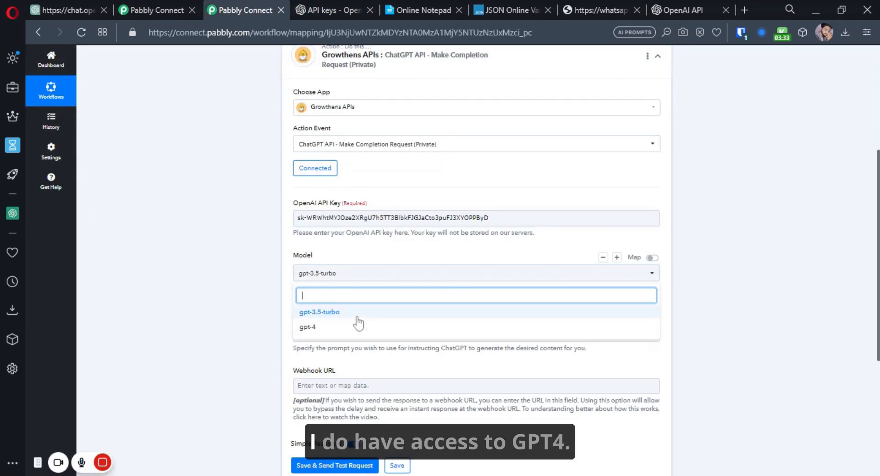
{"action": "left_click", "coordinate": [345, 326]}
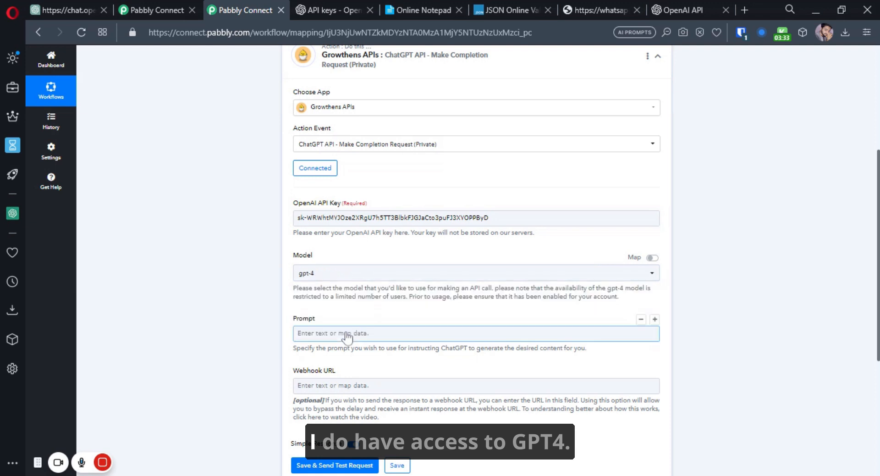
{"action": "left_click", "coordinate": [336, 274]}
{"action": "left_click", "coordinate": [337, 308]}
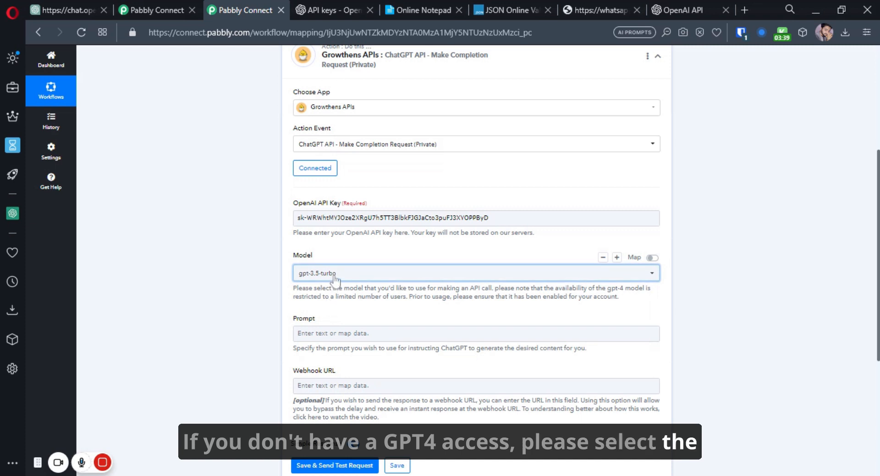
{"action": "left_click", "coordinate": [336, 273]}
{"action": "left_click", "coordinate": [321, 323]}
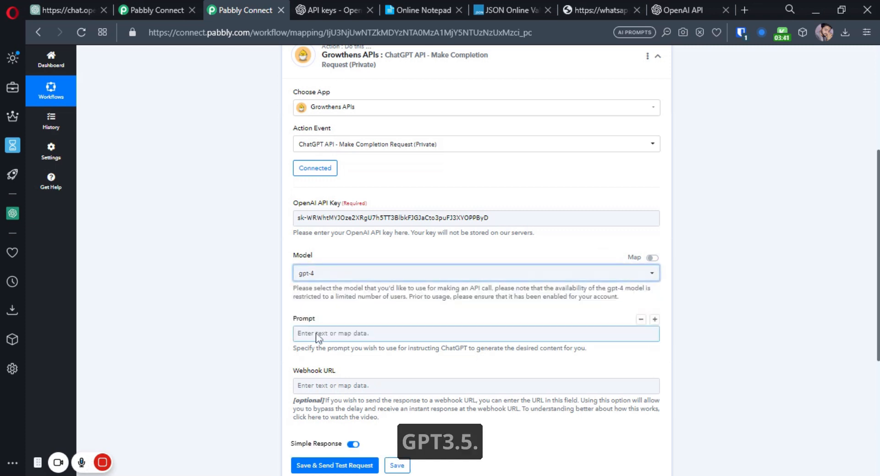
- Enter the prompt 'Explain AI to 5 years old.'
{"action": "left_click", "coordinate": [316, 333]}
{"action": "type", "text": "Explai"}
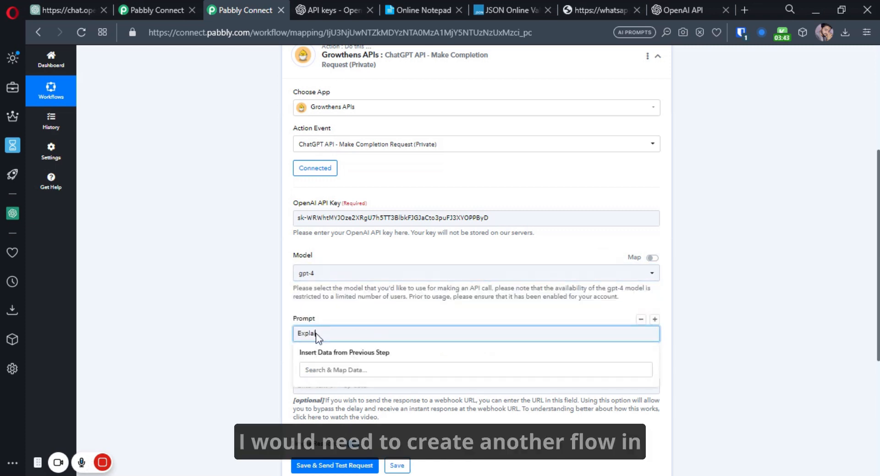
{"action": "type", "text": "n AI to 5 years old."}
{"action": "left_click", "coordinate": [282, 296]}
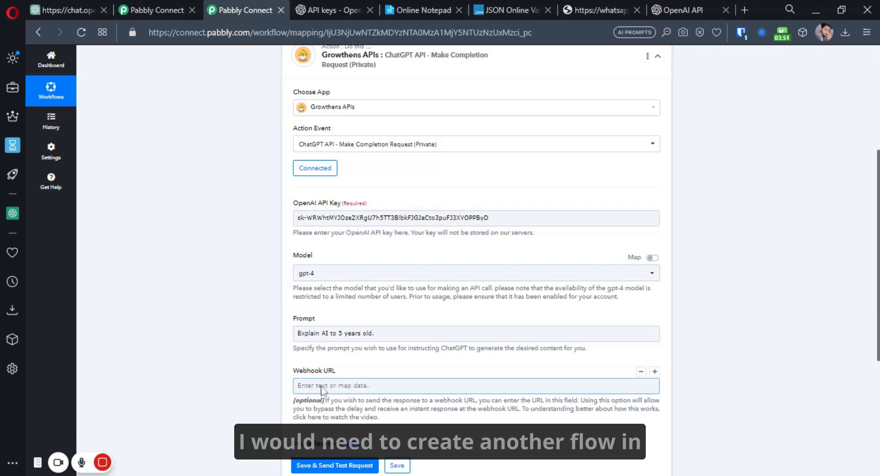
- Open the Dashboard in a new tab and create a workflow named 'chatgpt - webhook'
{"action": "scroll", "coordinate": [308, 88], "scroll_direction": "up", "scroll_amount": 5}
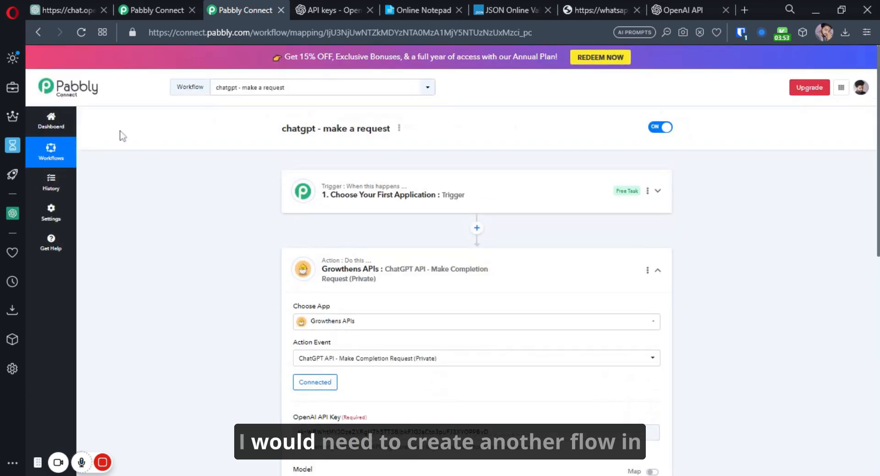
{"action": "middle_click", "coordinate": [59, 130]}
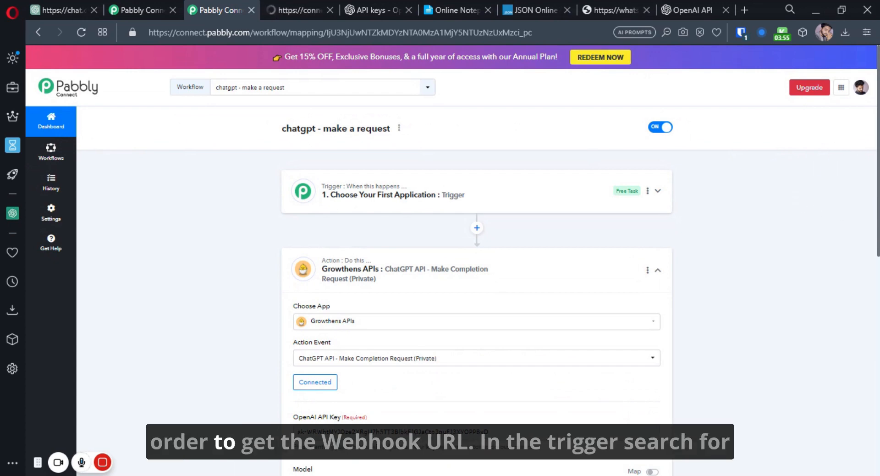
{"action": "left_click_drag", "start_coordinate": [877, 181], "coordinate": [876, 292]}
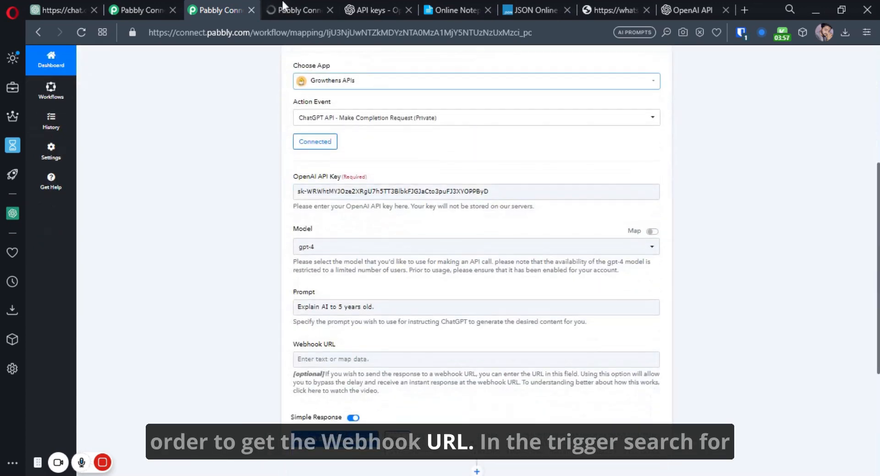
{"action": "left_click", "coordinate": [281, 2]}
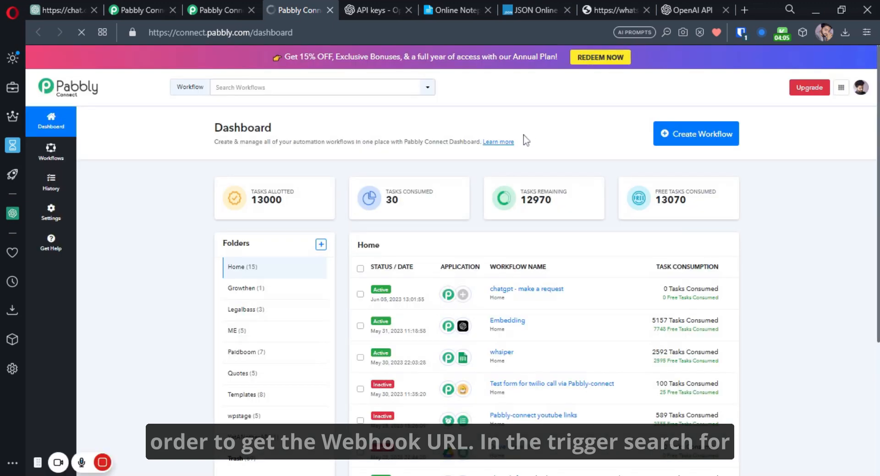
{"action": "left_click", "coordinate": [687, 138]}
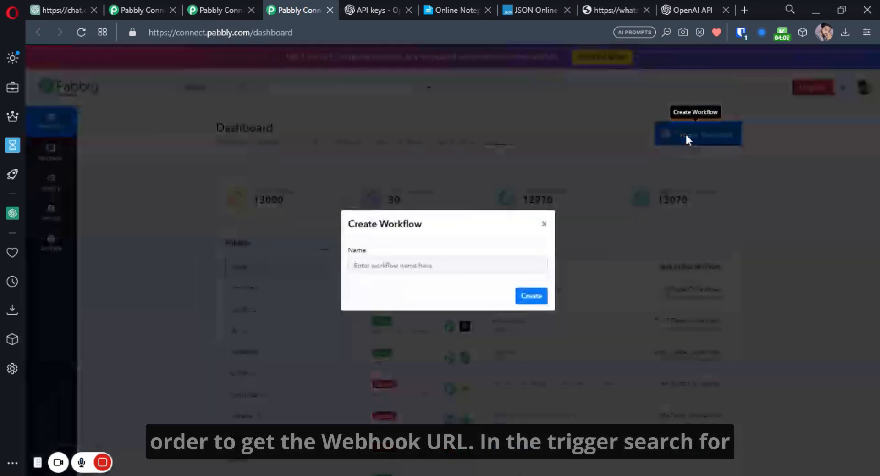
{"action": "type", "text": "chatgpt - webhook"}
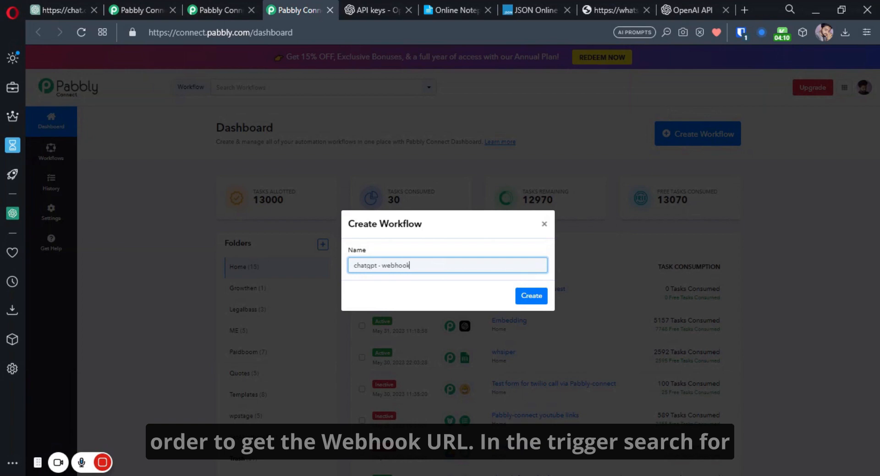
{"action": "key", "text": "Return"}
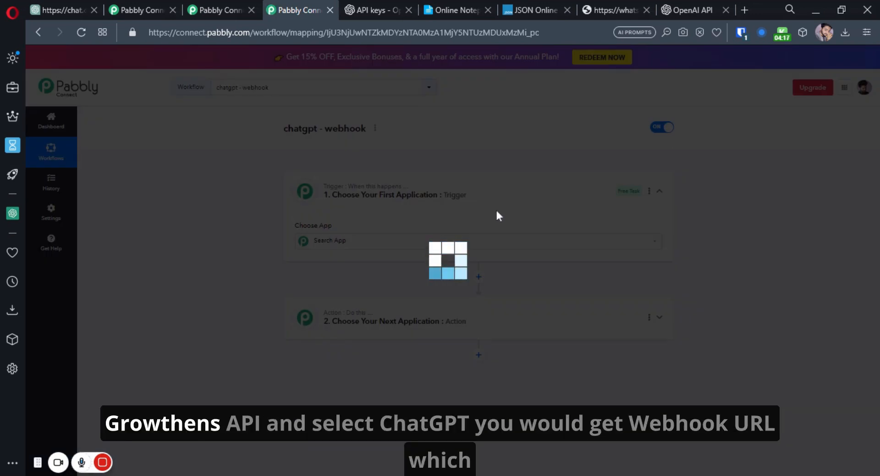
- Set the webhook workflow's trigger to Growthens APIs with the ChatGPT (Private) event
{"action": "type", "text": "gr"}
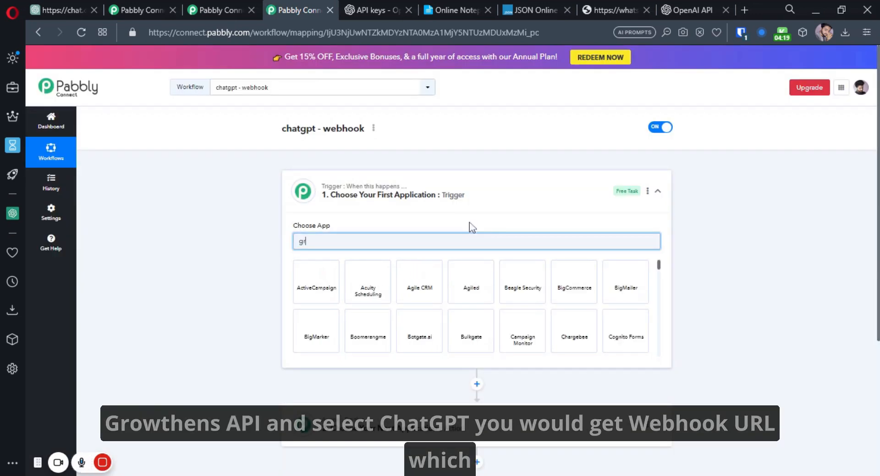
{"action": "type", "text": "owth"}
{"action": "left_click", "coordinate": [373, 287]}
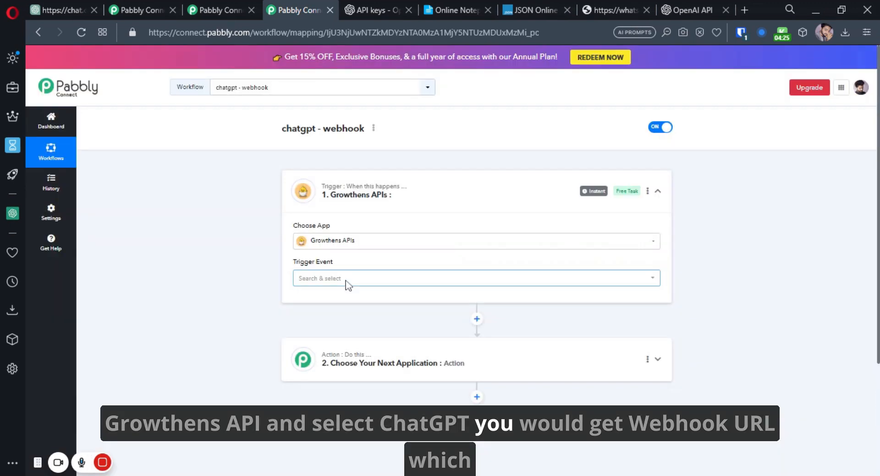
{"action": "left_click", "coordinate": [346, 279]}
{"action": "left_click", "coordinate": [339, 321]}
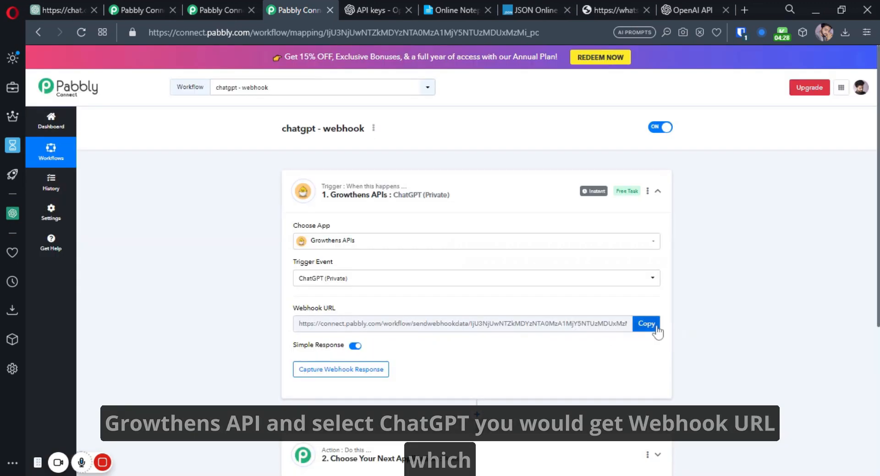
- Paste the trigger's webhook URL into the completion action's Webhook URL, then save and send a test
{"action": "left_click", "coordinate": [656, 326]}
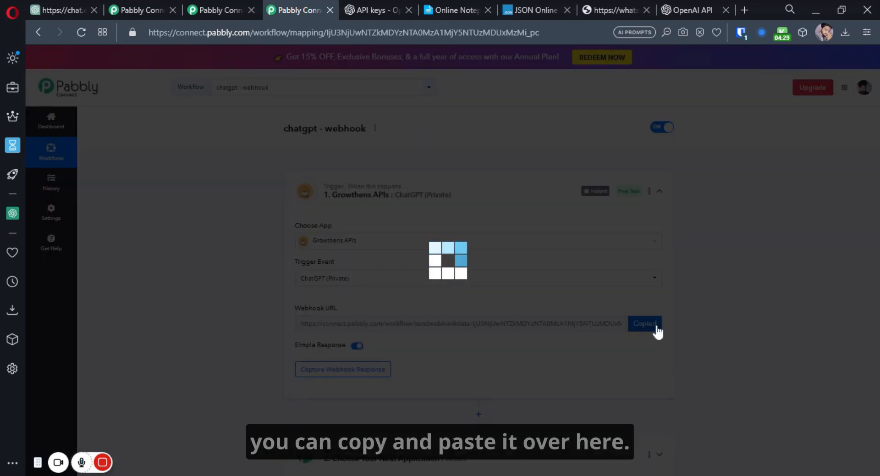
{"action": "left_click", "coordinate": [220, 6]}
{"action": "left_click", "coordinate": [337, 359]}
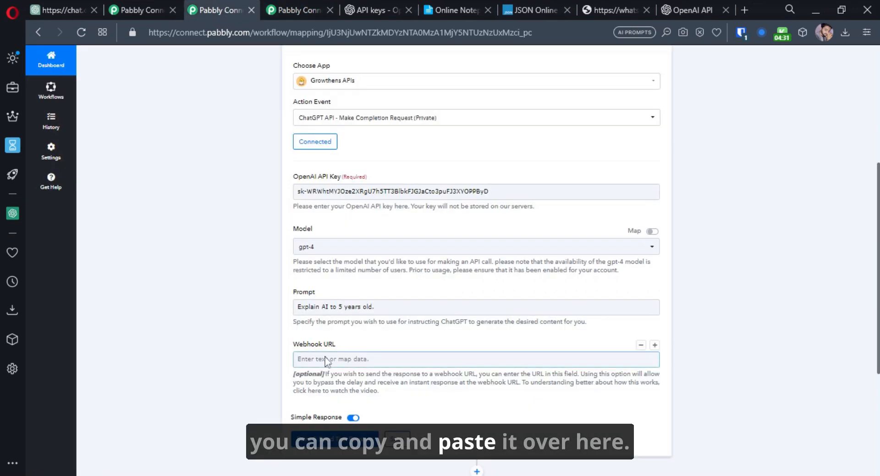
{"action": "left_click", "coordinate": [235, 331]}
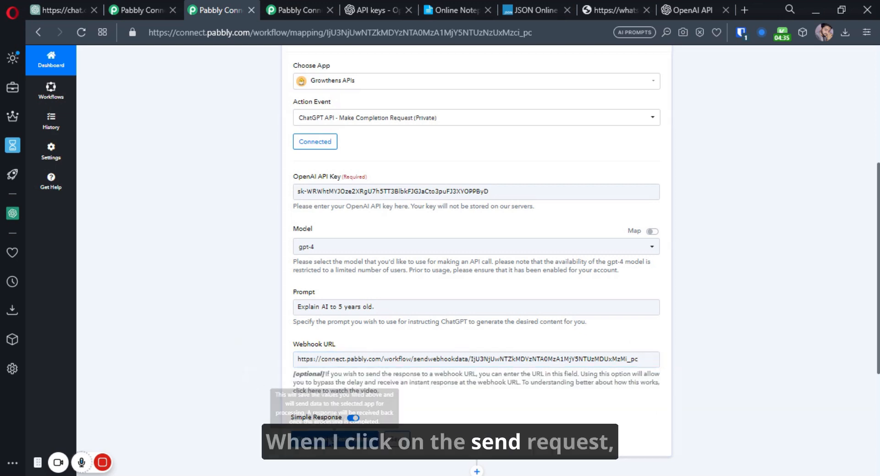
{"action": "left_click", "coordinate": [330, 439]}
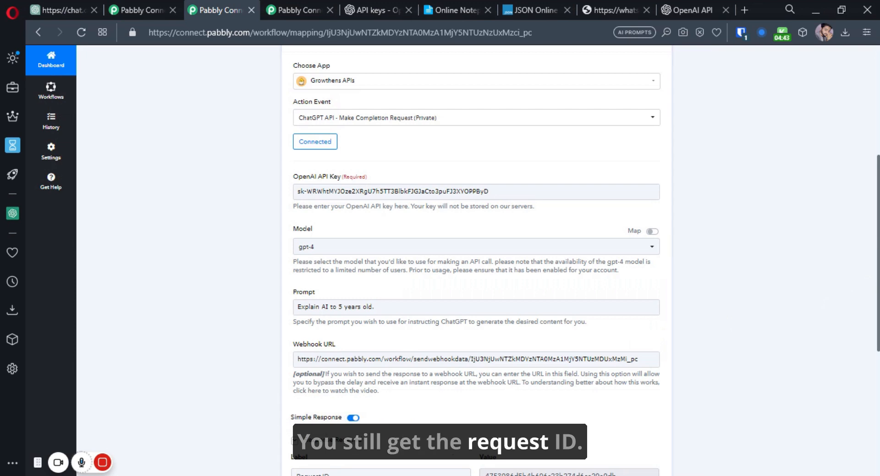
- Compare the completion action's test result with the webhook workflow's captured response
{"action": "scroll", "coordinate": [738, 350], "scroll_direction": "down", "scroll_amount": 1}
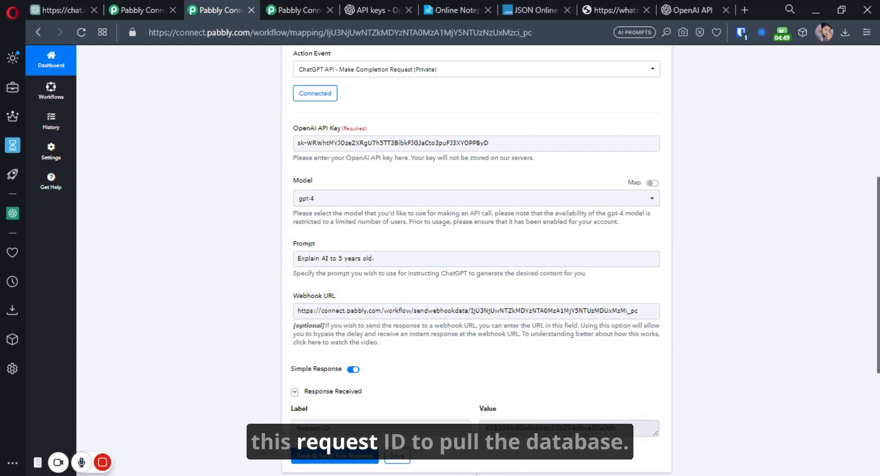
{"action": "left_click", "coordinate": [390, 72]}
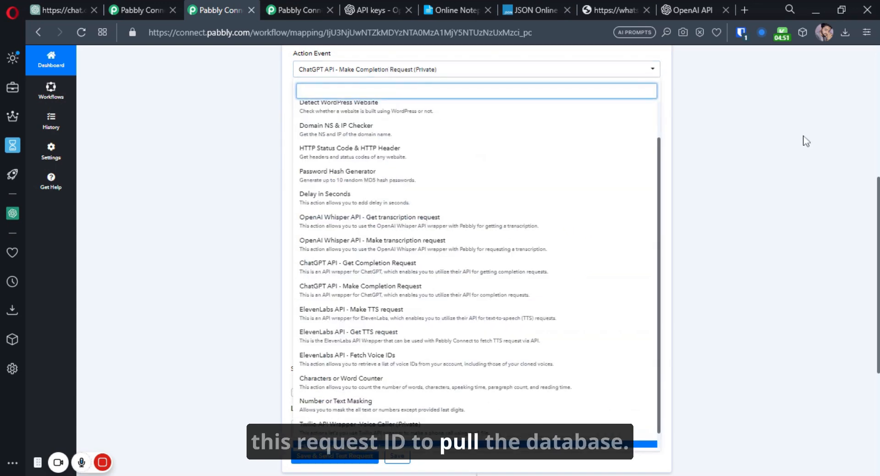
{"action": "left_click", "coordinate": [800, 143]}
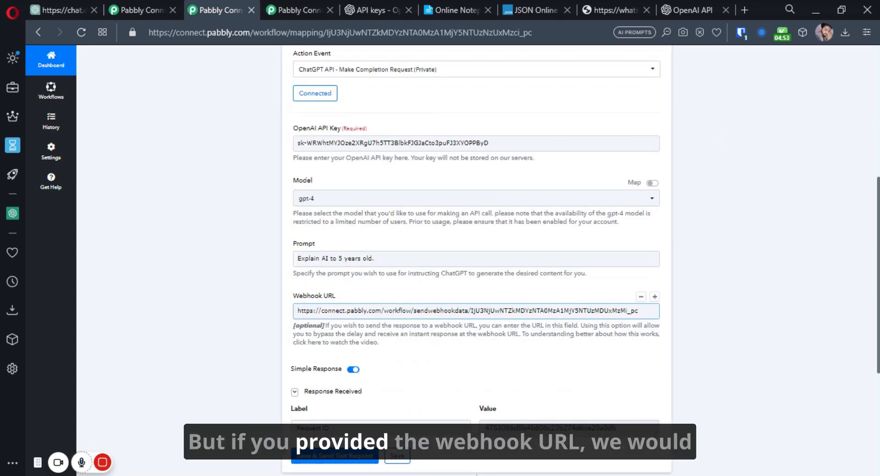
{"action": "left_click", "coordinate": [298, 2]}
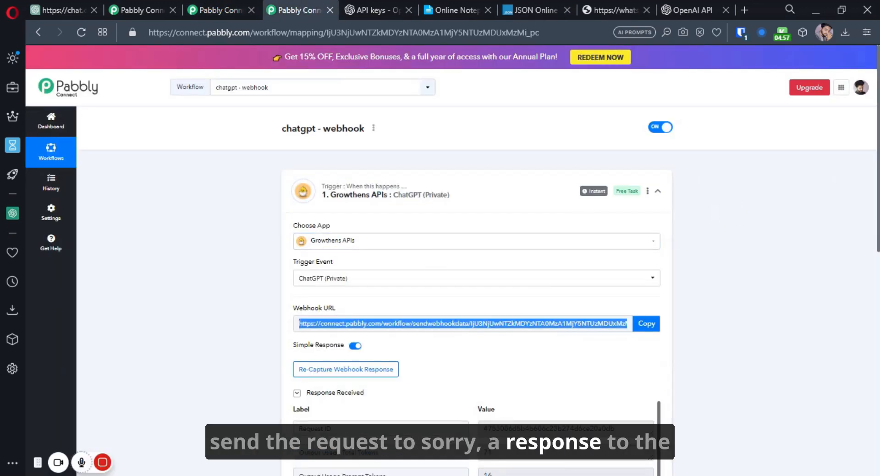
{"action": "scroll", "coordinate": [750, 191], "scroll_direction": "down", "scroll_amount": 2}
{"action": "scroll", "coordinate": [860, 237], "scroll_direction": "down", "scroll_amount": 2}
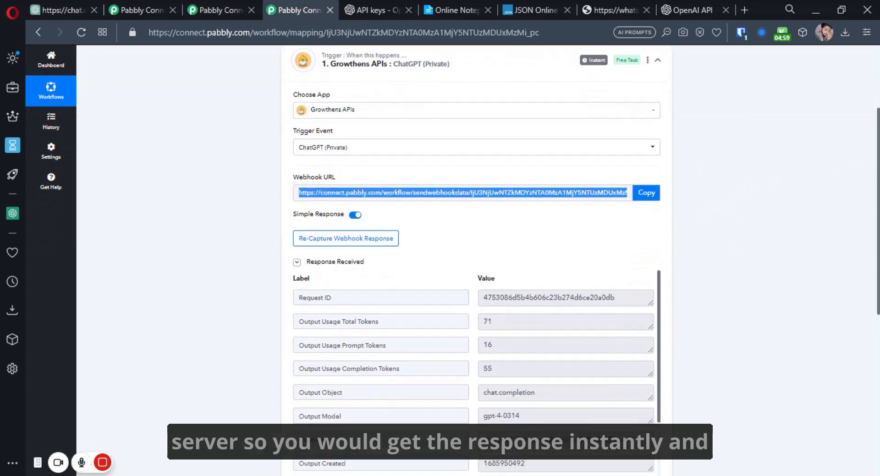
{"action": "left_click", "coordinate": [256, 4]}
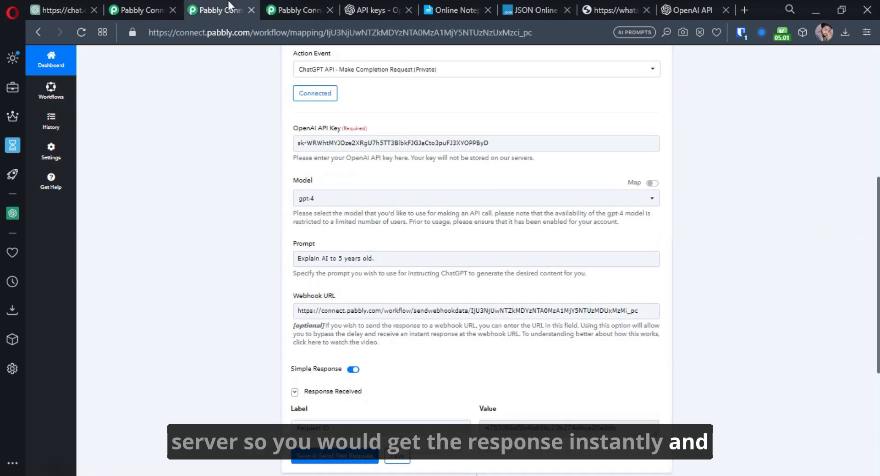
{"action": "left_click", "coordinate": [312, 4]}
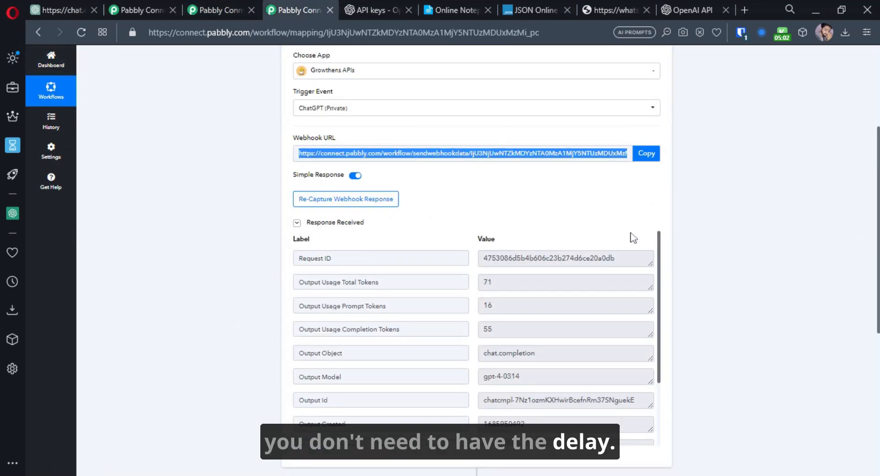
{"action": "left_click", "coordinate": [660, 254]}
- Copy the action's returned Request ID and find it on the webhook workflow's page
{"action": "left_click", "coordinate": [258, 3]}
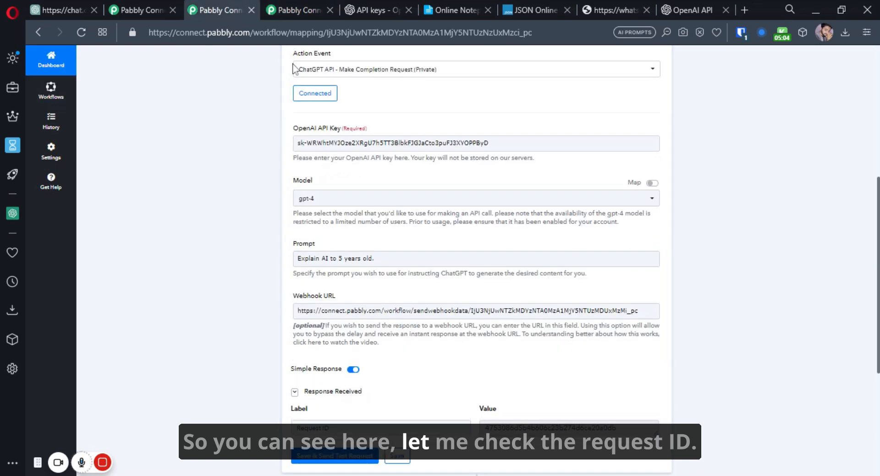
{"action": "double_click", "coordinate": [524, 427]}
{"action": "key", "text": "ctrl+c"}
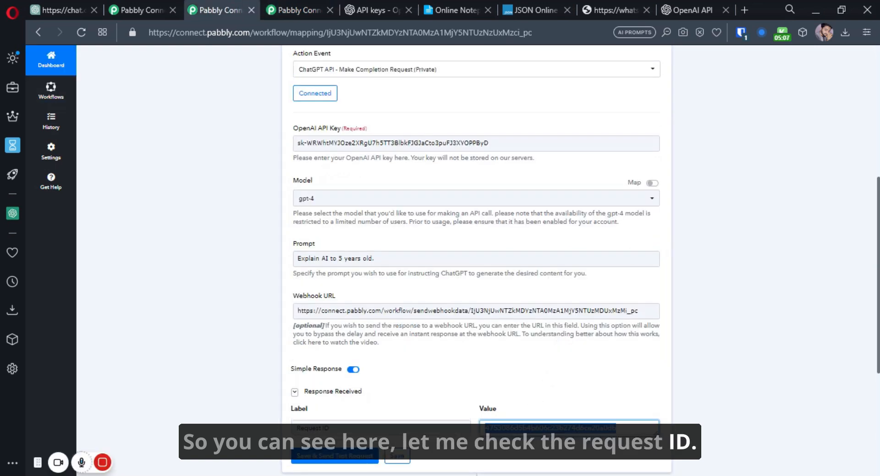
{"action": "left_click", "coordinate": [304, 1]}
{"action": "key", "text": "ctrl+f"}
{"action": "key", "text": "ctrl+v"}
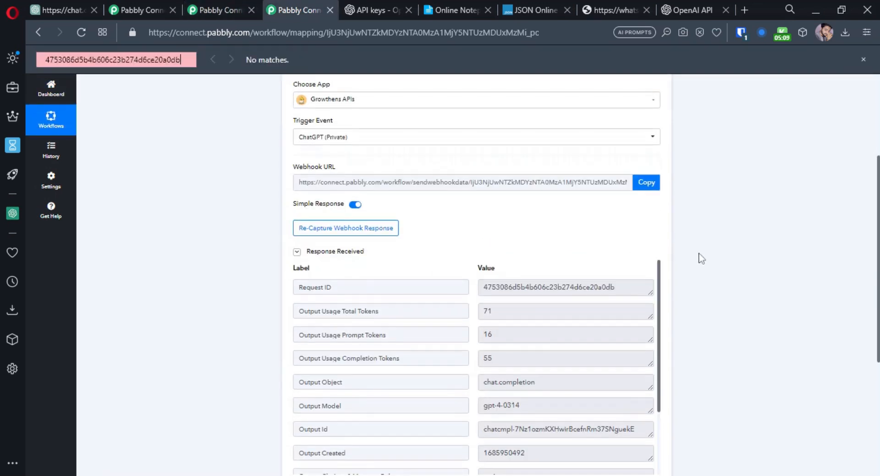
{"action": "left_click", "coordinate": [863, 59]}
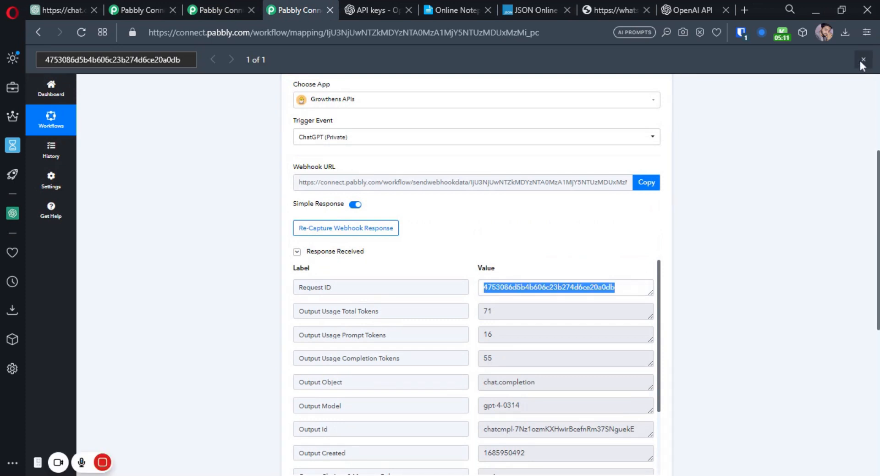
{"action": "scroll", "coordinate": [651, 321], "scroll_direction": "down", "scroll_amount": 2}
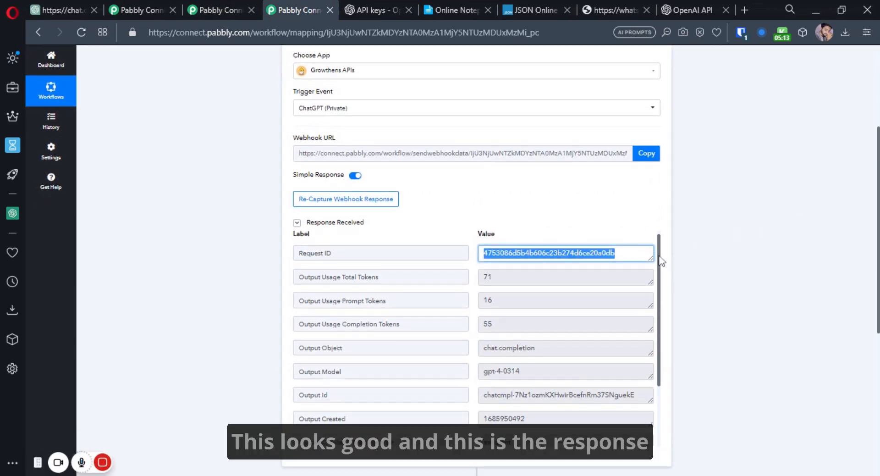
- Enlarge the Message Content box to read GPT-4's explanation, comparing it with the completion workflow
{"action": "left_click_drag", "start_coordinate": [648, 385], "coordinate": [660, 413]}
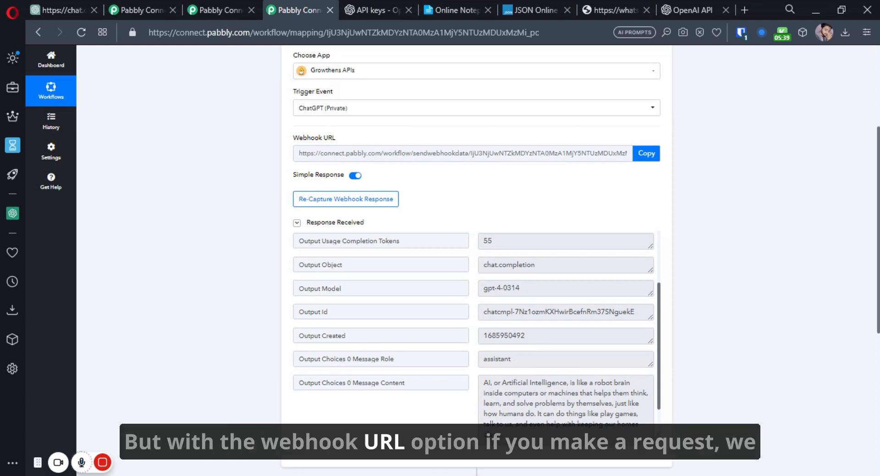
{"action": "left_click", "coordinate": [226, 7]}
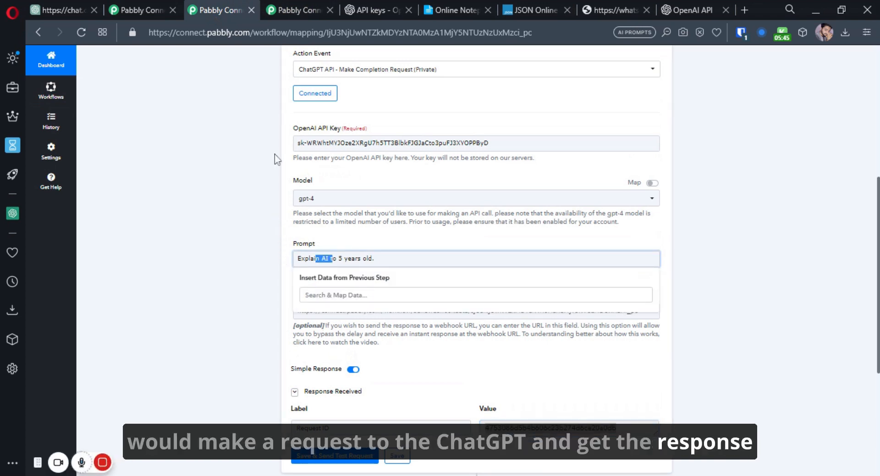
{"action": "left_click", "coordinate": [291, 7]}
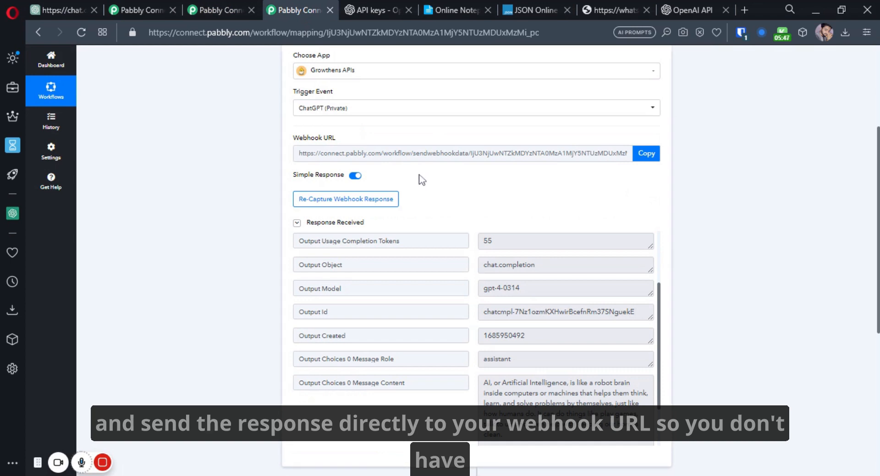